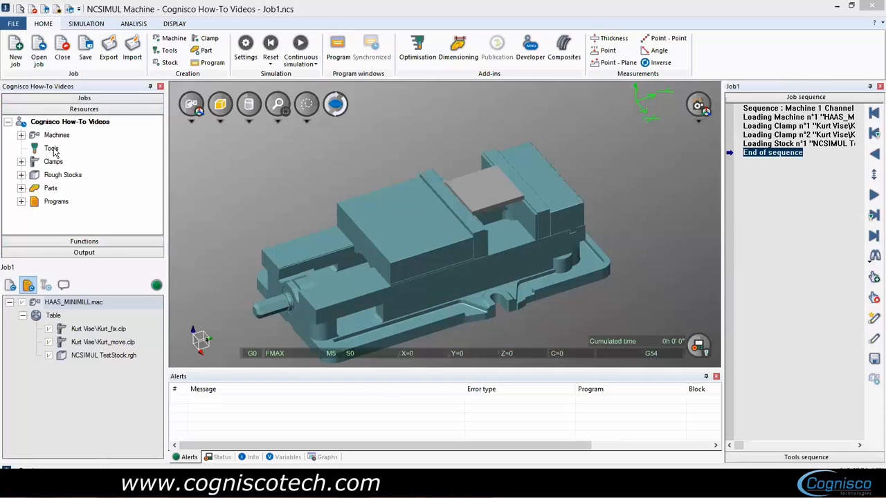
Create a tool library named NCSIMUL Tools with default radius Compensation = tool radius and Length = Tool Length.
right_click(52, 150)
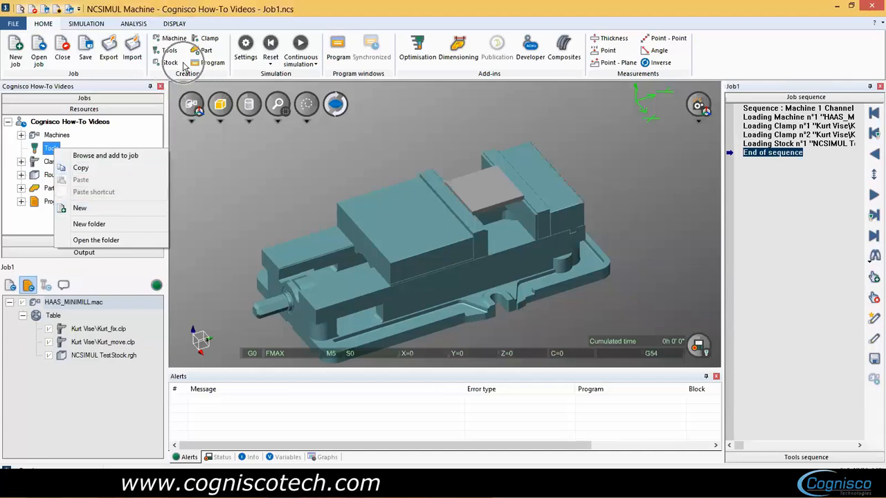
left_click(209, 21)
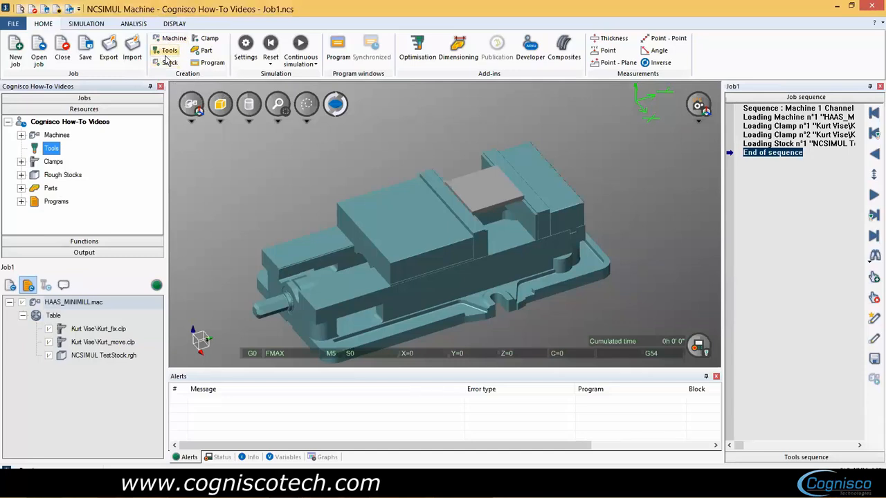
left_click(167, 54)
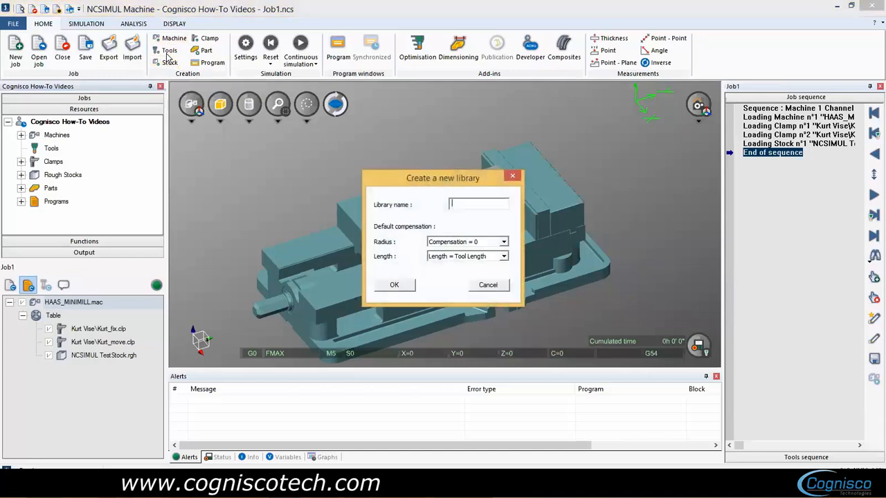
type("NCSIMUL Tools")
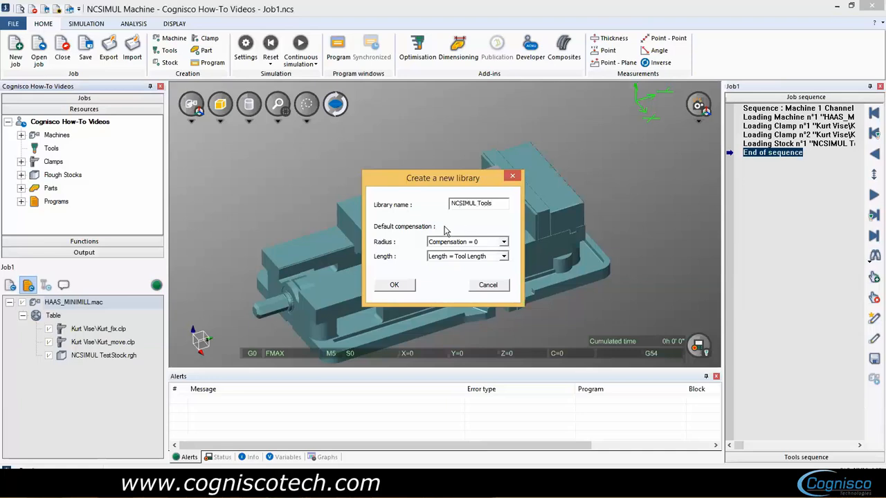
left_click(485, 244)
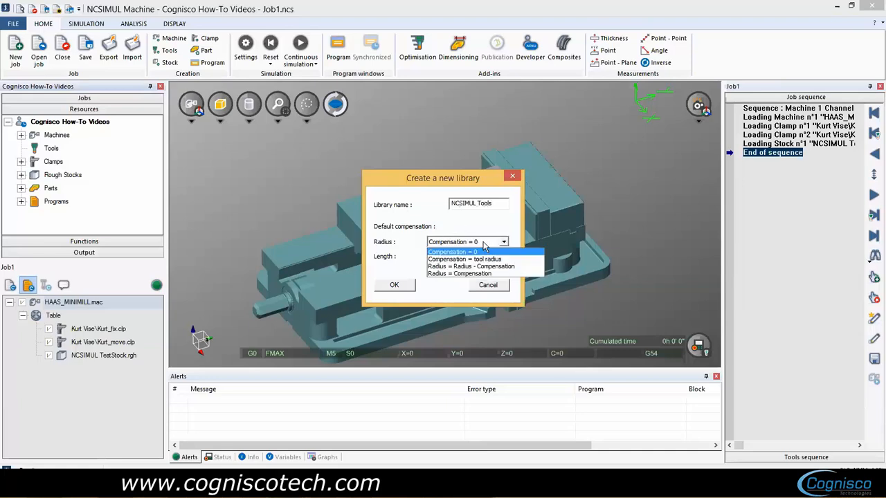
left_click(463, 260)
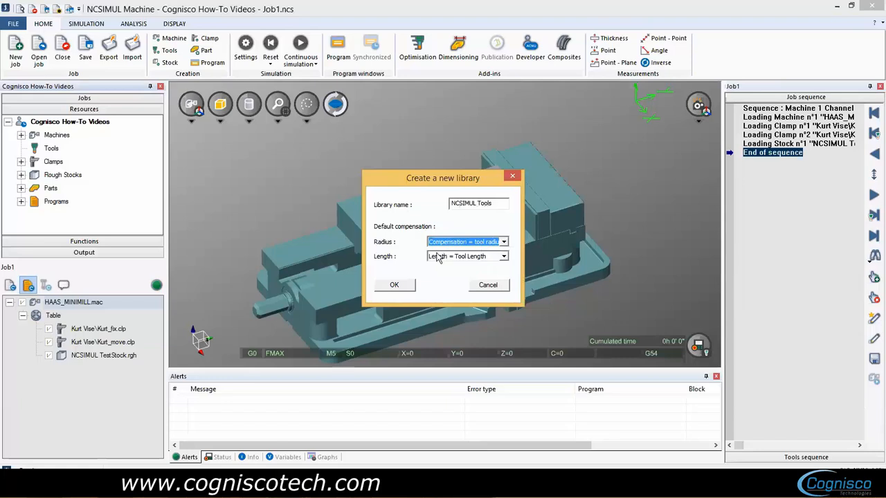
left_click(503, 257)
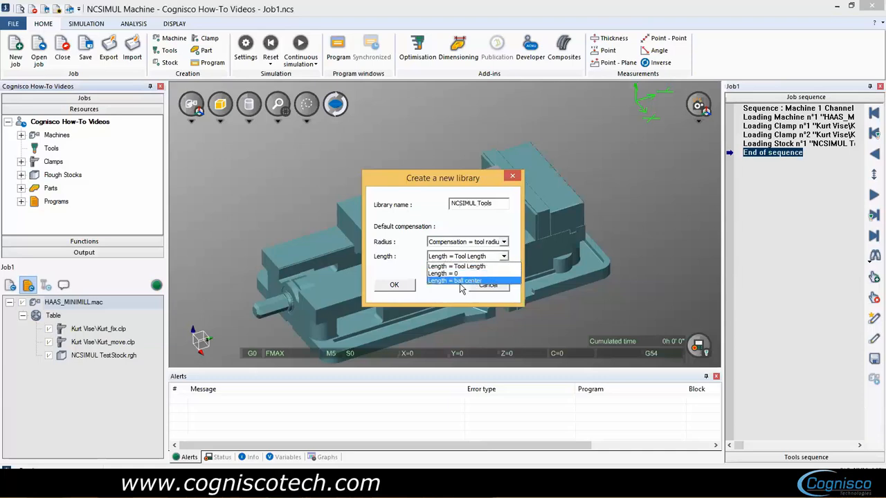
left_click(485, 266)
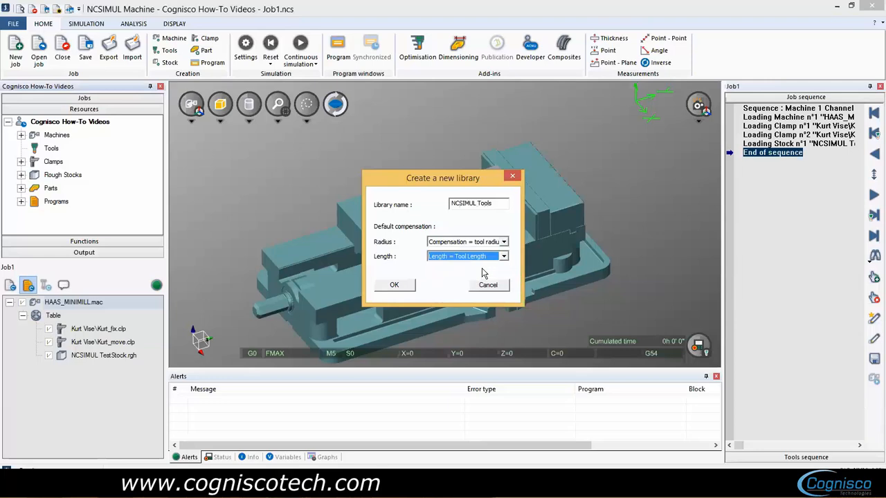
left_click(386, 290)
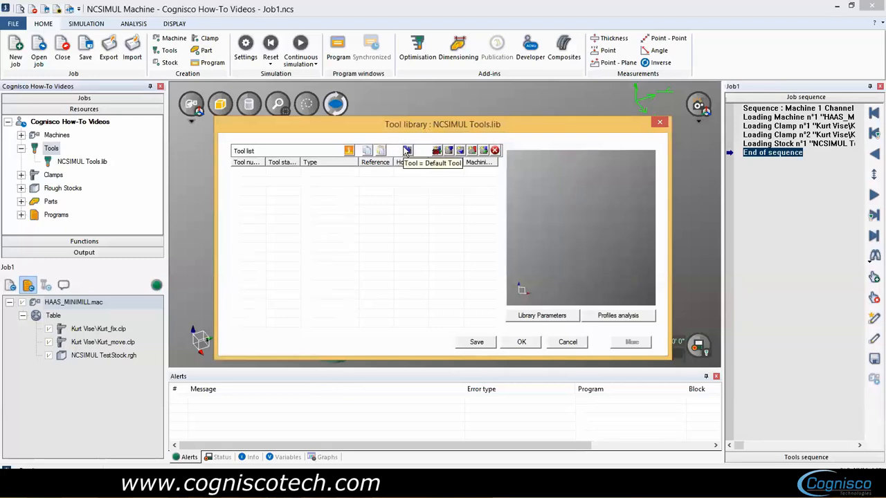
Add a first tool to the NCSIMUL Tools library and expand its detailed settings.
left_click(483, 151)
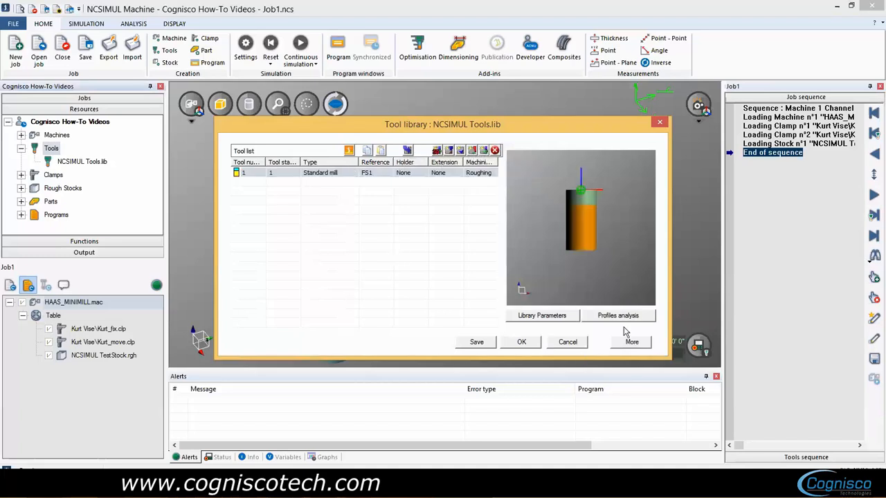
left_click(639, 342)
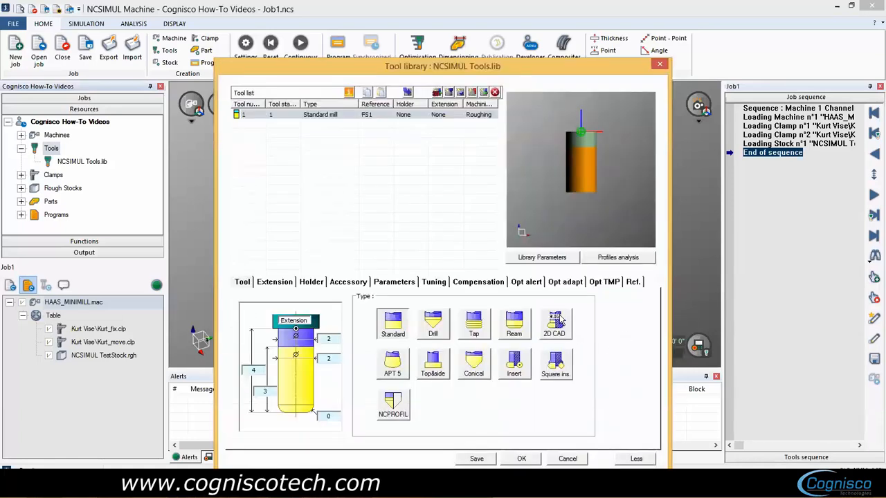
Try the Drill, Top&side, Conical, Insert and Square ins. types on the first tool.
left_click(434, 322)
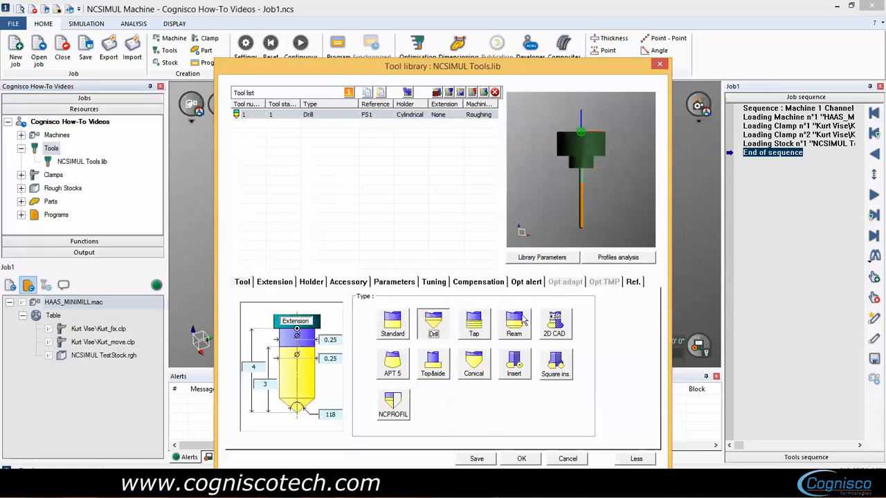
left_click(433, 363)
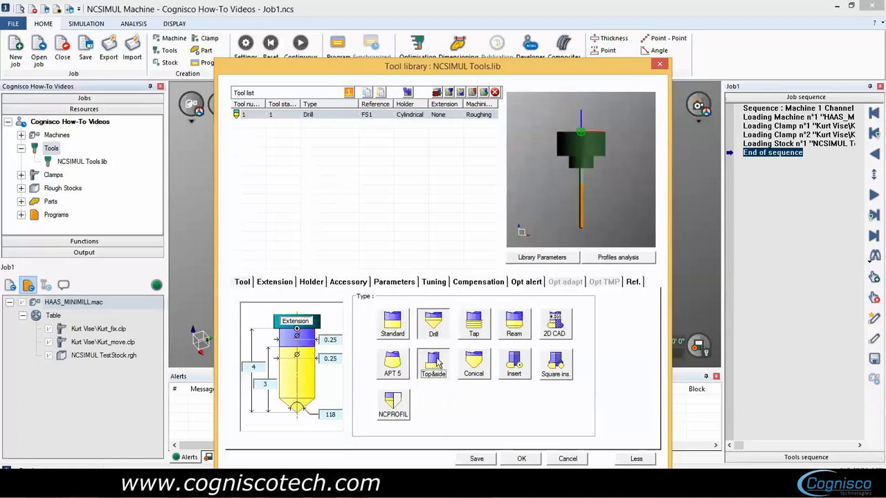
left_click(478, 367)
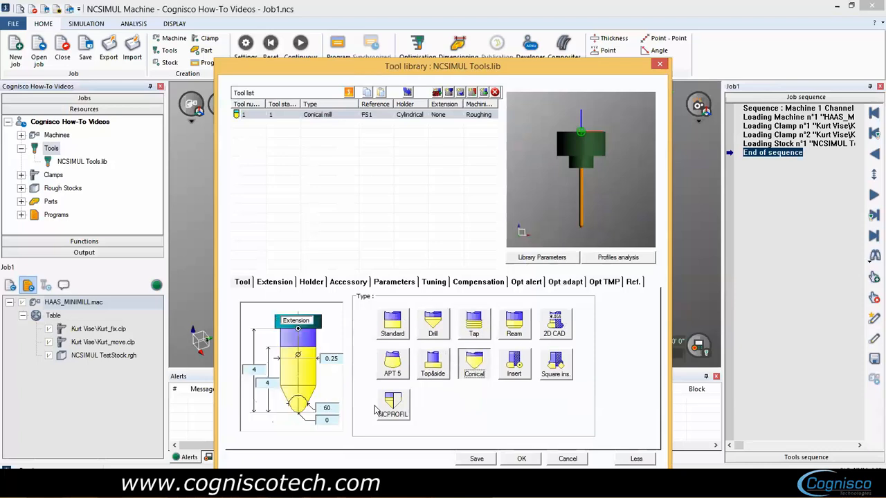
left_click(516, 367)
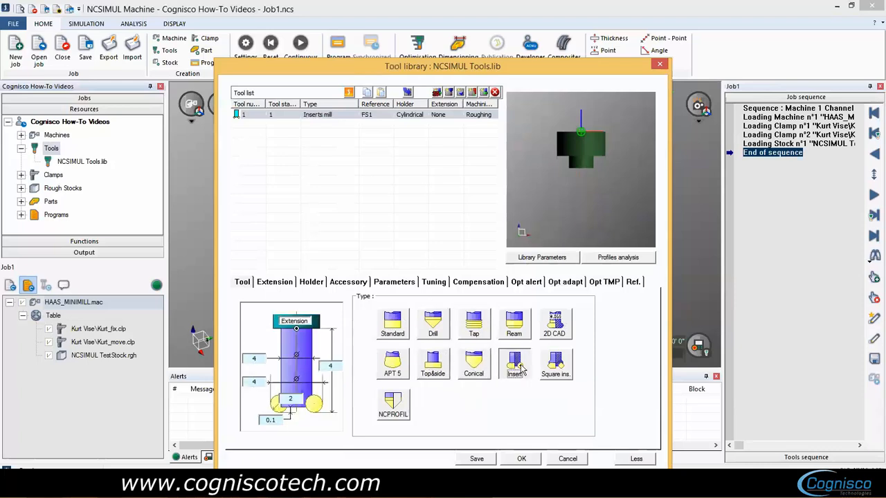
left_click(547, 367)
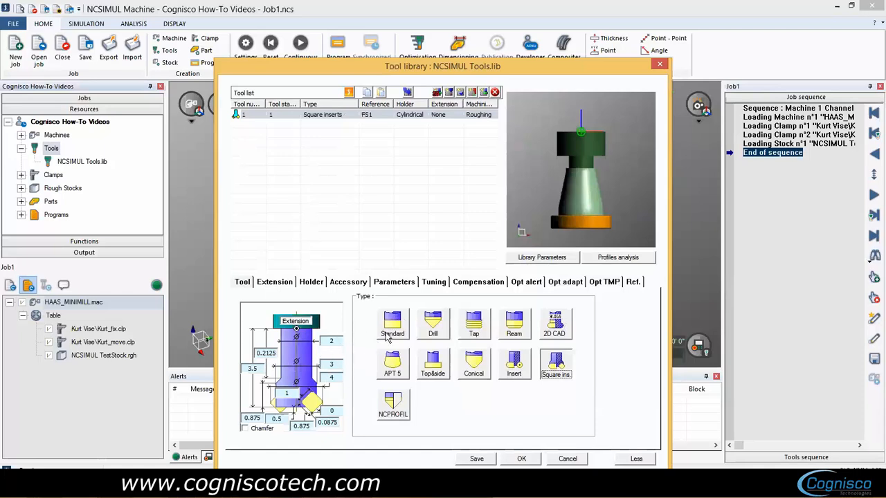
Make the first tool a Standard mill with shank and cutting diameters of 0.5 and a cutting length of 2.
left_click(389, 337)
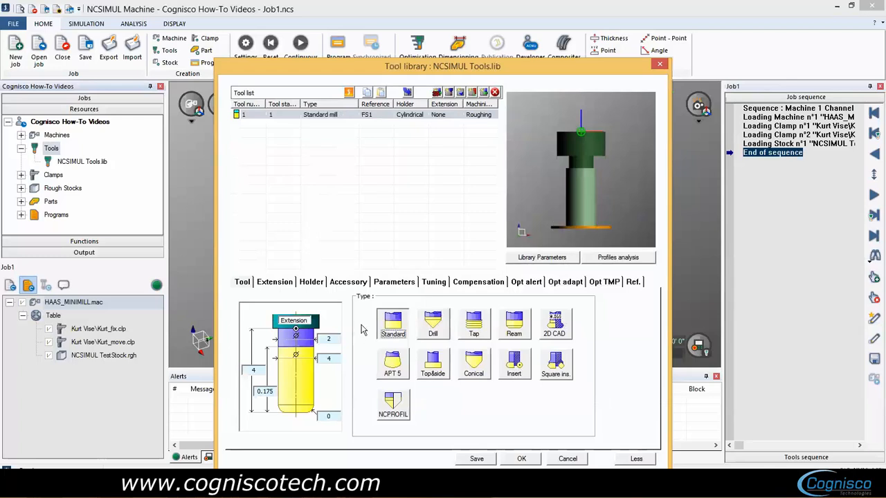
left_click_drag(584, 207, 520, 235)
double_click(337, 338)
type(".5")
double_click(337, 358)
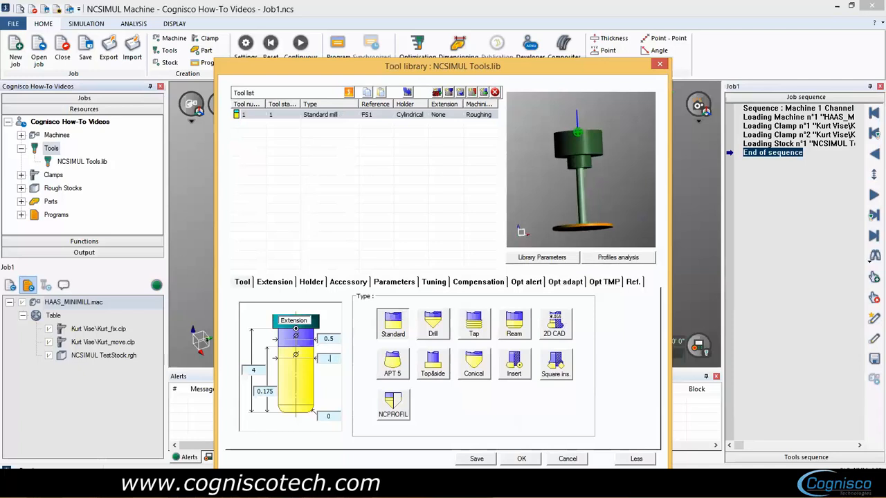
type(".5")
key("Return")
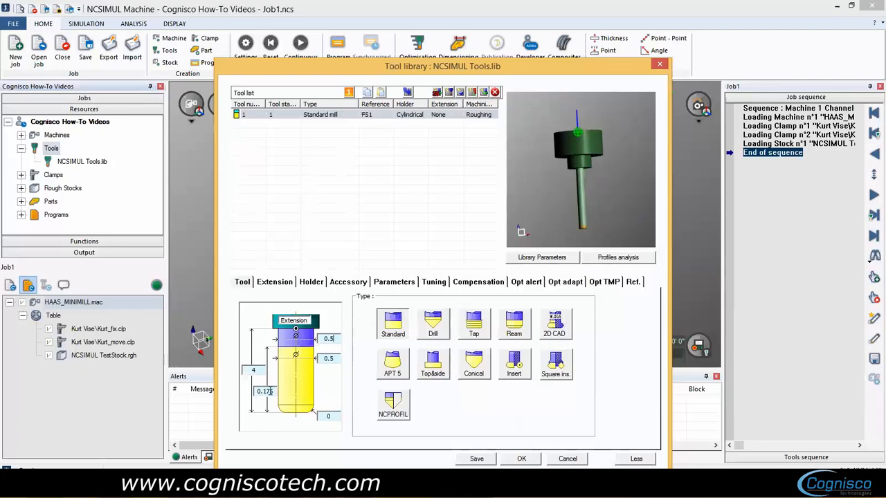
left_click_drag(276, 391, 241, 392)
type("2")
left_click(336, 338)
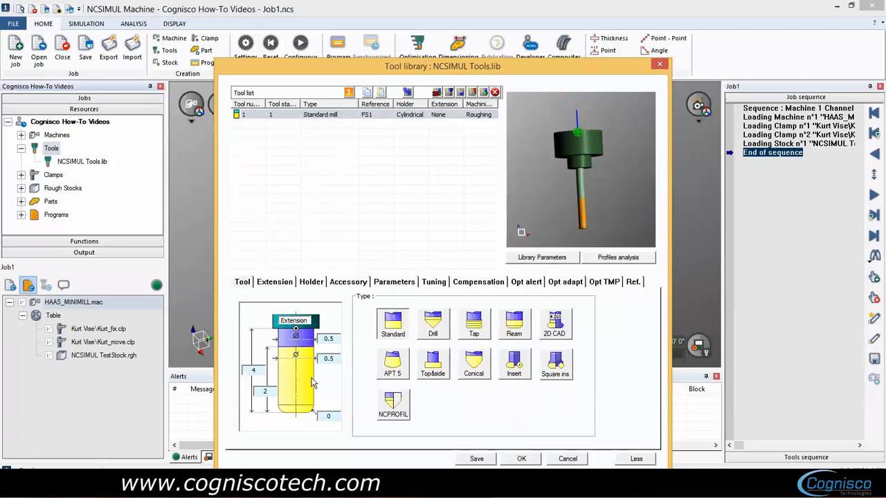
Compare the None and Cylindrical holder types for the mill, and give it a Conical holder.
left_click(312, 284)
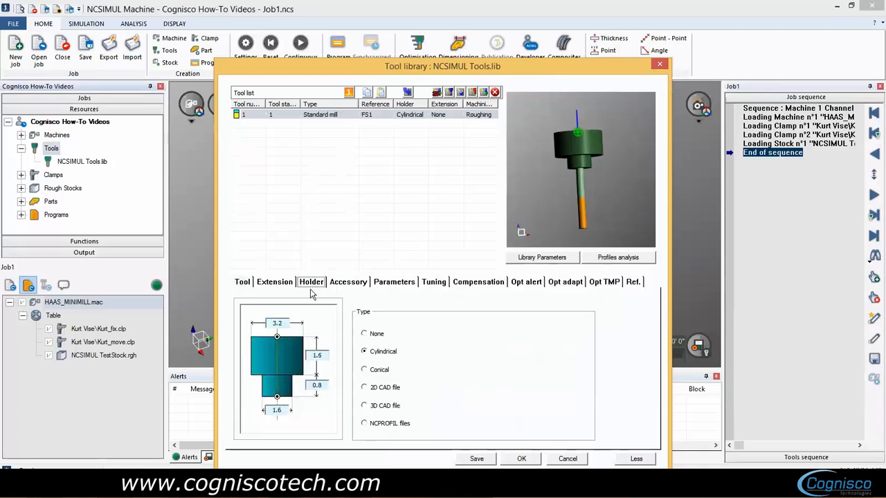
left_click(377, 336)
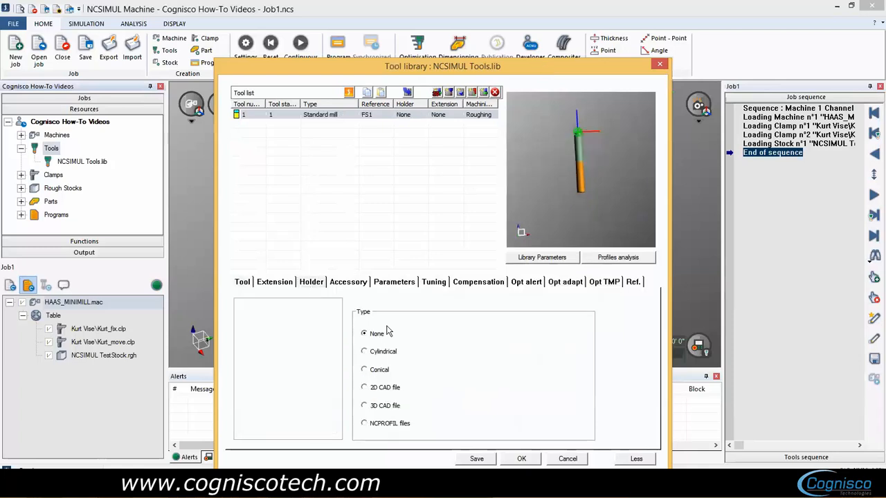
left_click(383, 354)
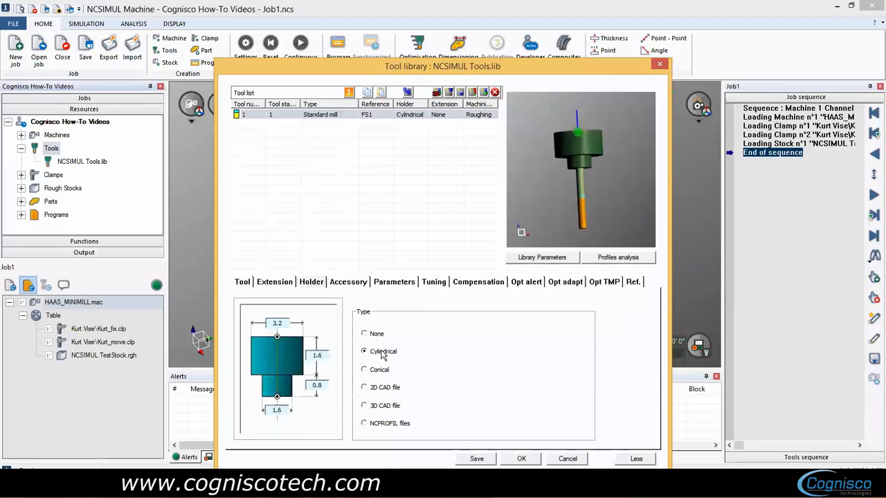
left_click(379, 372)
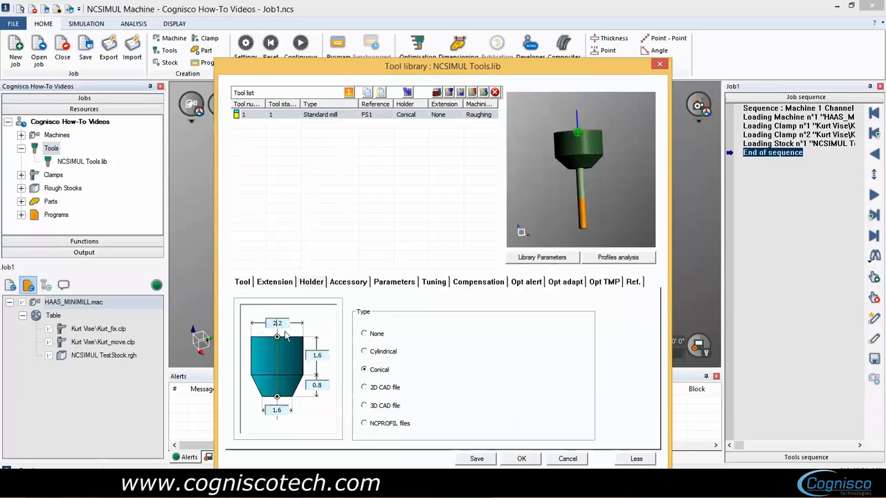
Set the conical holder's top diameter to 2.2, its upper section height to 2 and its bottom diameter to 1.
left_click(323, 353)
key("BackSpace")
key("BackSpace")
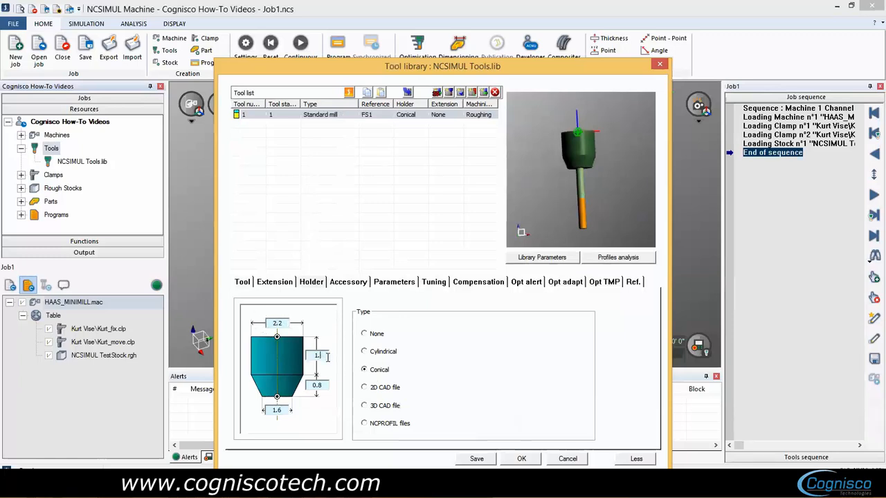
left_click(324, 386)
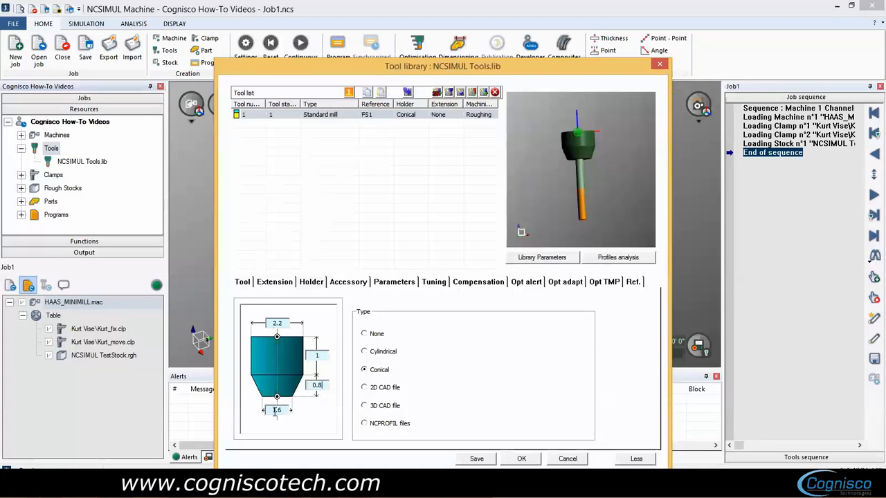
type("2")
left_click(316, 385)
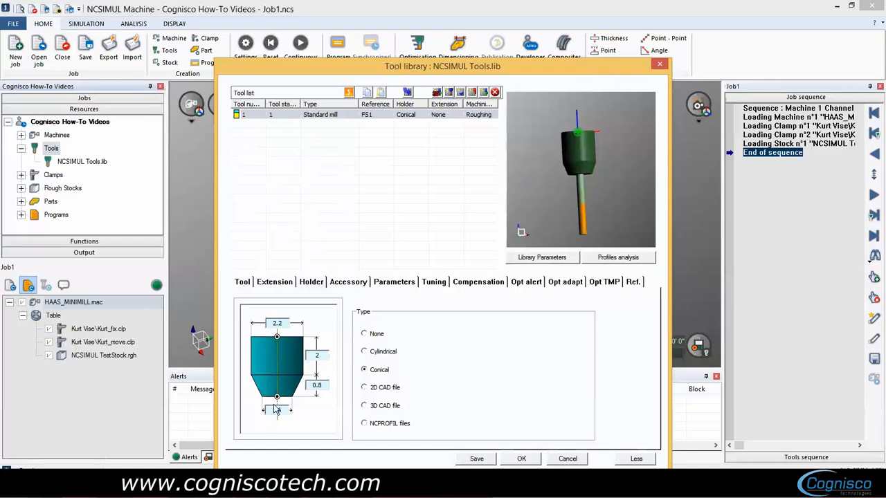
left_click(319, 355)
middle_click_drag(580, 168, 558, 168)
scroll(572, 164, "up", 4)
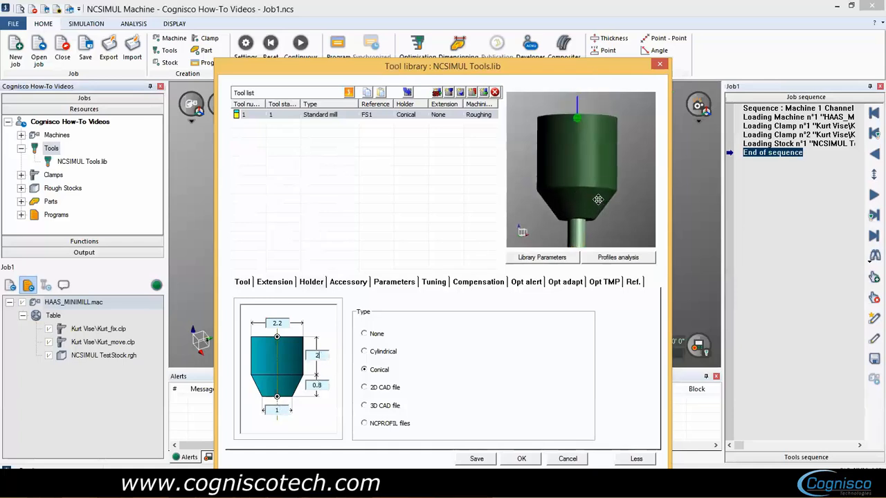
Check the 3D CAD file holder option, return the mill's holder to Conical and save the tool library.
left_click(383, 407)
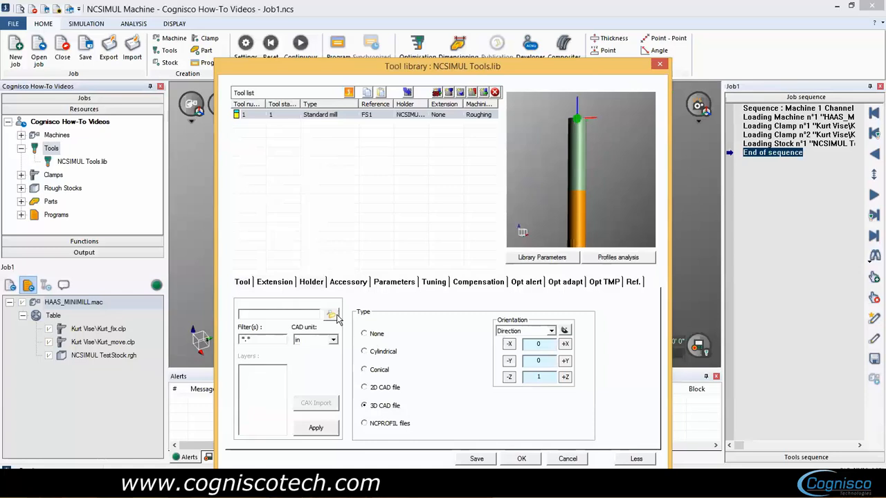
left_click(378, 373)
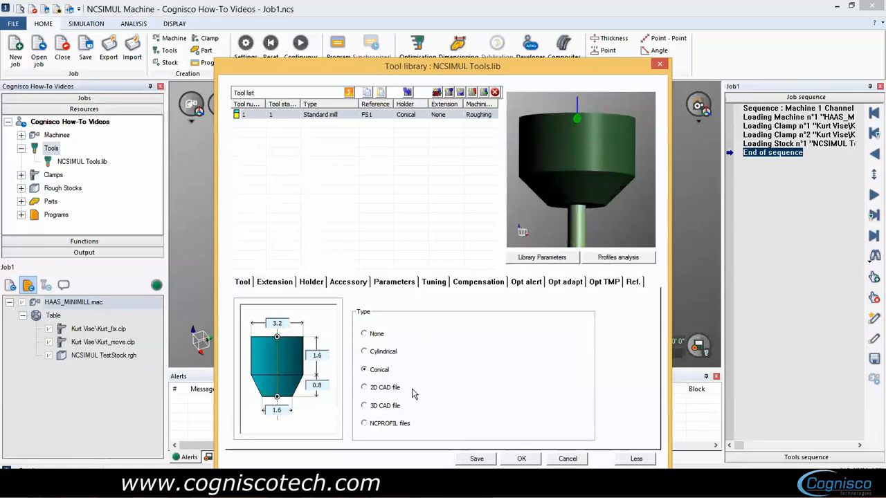
left_click(241, 281)
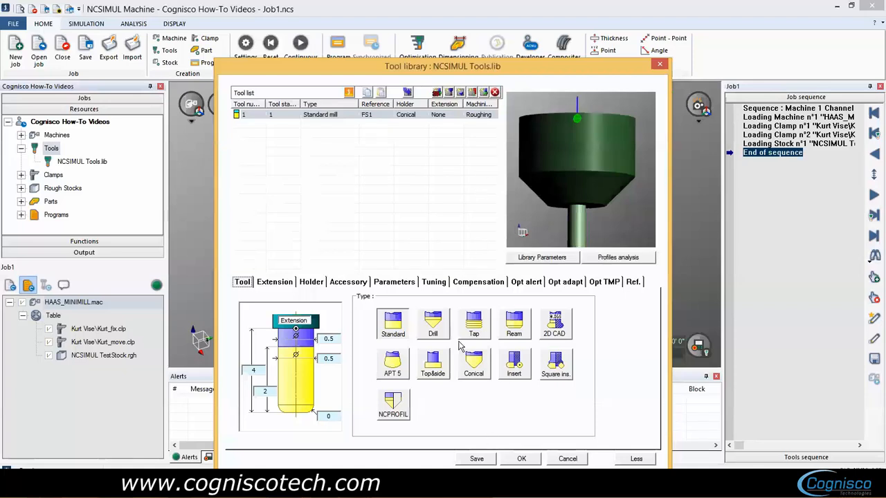
left_click(486, 461)
scroll(585, 211, "down", 3)
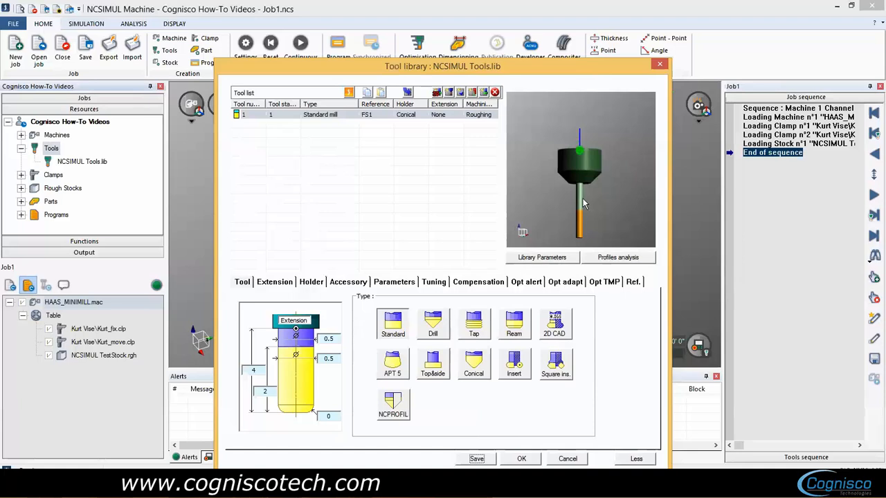
Add a second tool of type Drill to the library with its default dimensions.
left_click(484, 92)
left_click(434, 322)
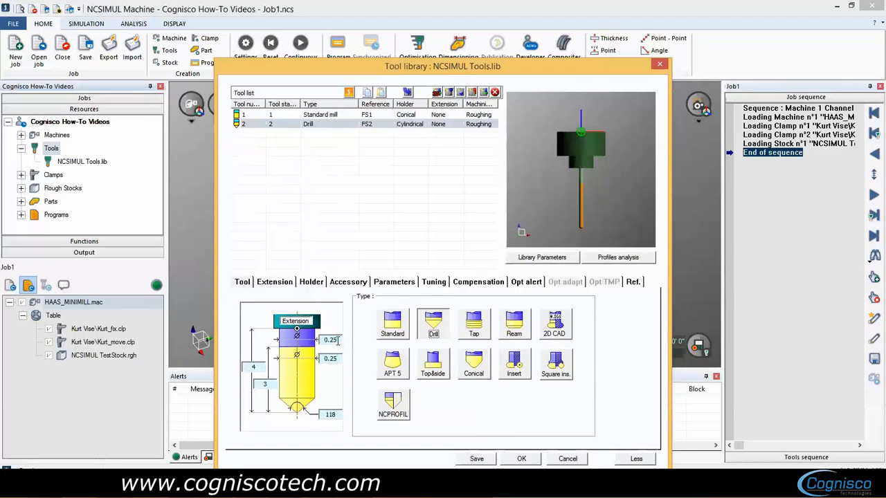
double_click(335, 359)
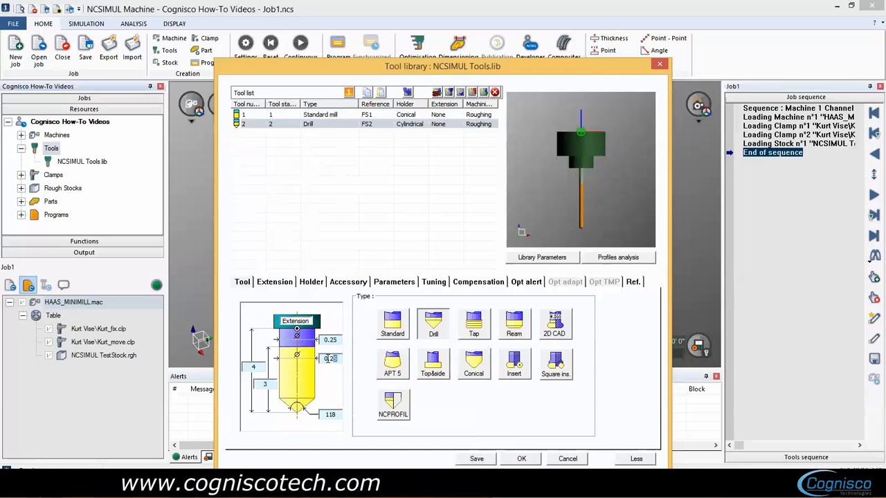
left_click(335, 416)
scroll(575, 194, "up", 1)
mouse_move(579, 195)
middle_mouse_down()
mouse_move(560, 196)
mouse_move(577, 199)
middle_mouse_up()
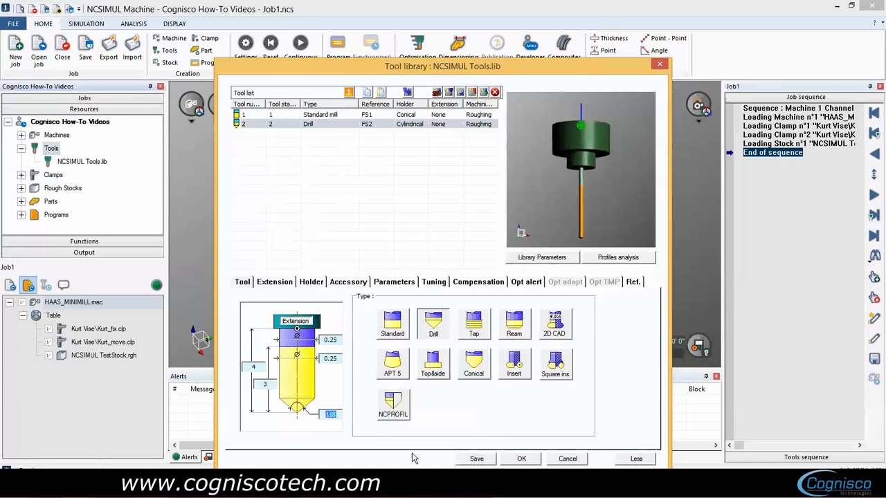
Save the tool library and change the drill's holder type to Conical.
left_click(471, 459)
left_click(317, 282)
left_click(319, 355)
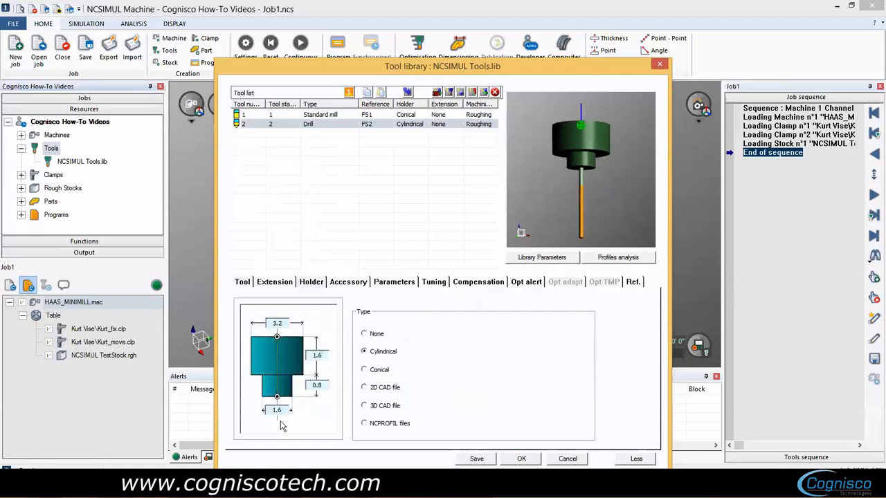
left_click(365, 370)
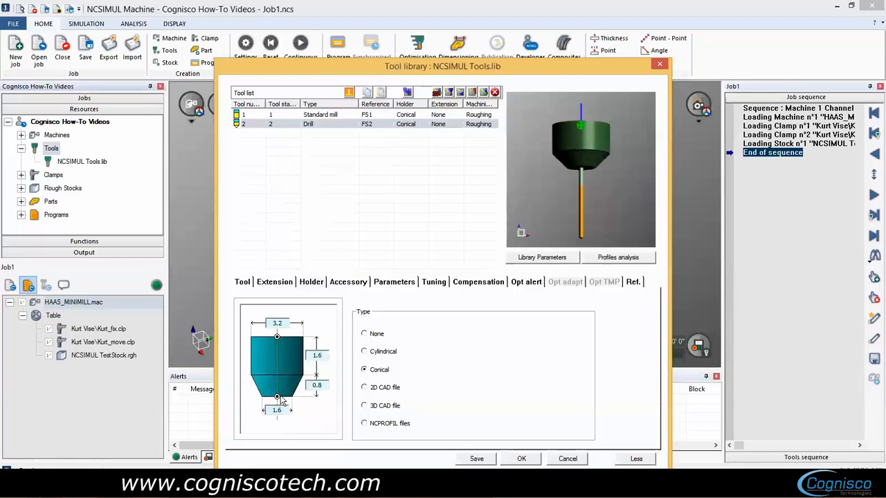
Set the drill's conical holder to a top diameter of 2.2 and a bottom diameter of 1.
double_click(278, 324)
type("2.2")
left_click(322, 354)
key("BackSpace")
key("BackSpace")
left_click(317, 385)
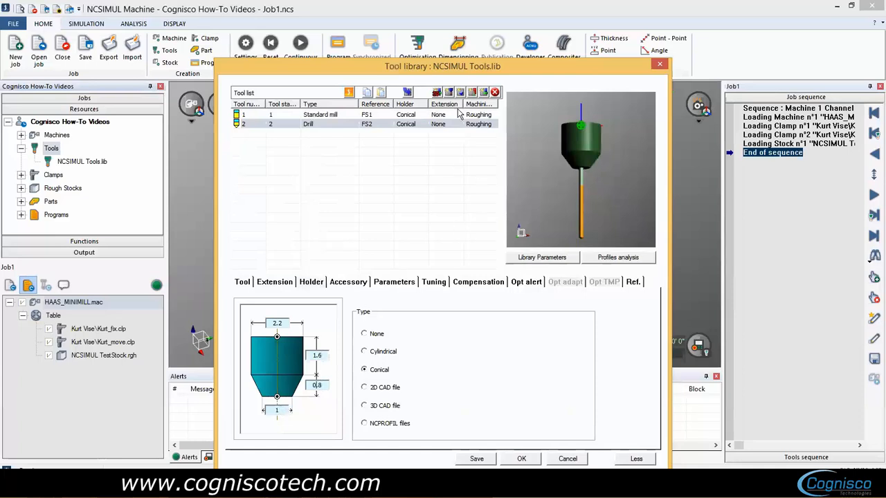
left_click(246, 284)
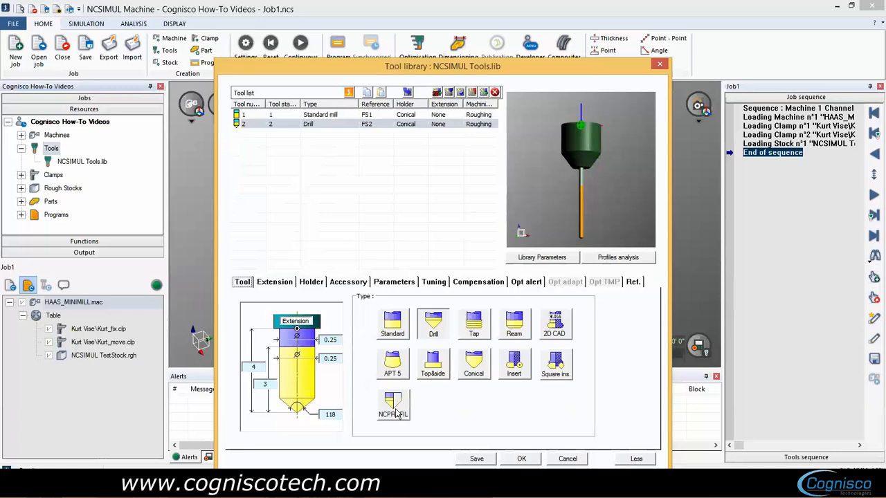
Add a third tool of type Drill with its default cylindrical holder and inspect it in the preview.
left_click(483, 92)
left_click_drag(584, 133, 566, 168)
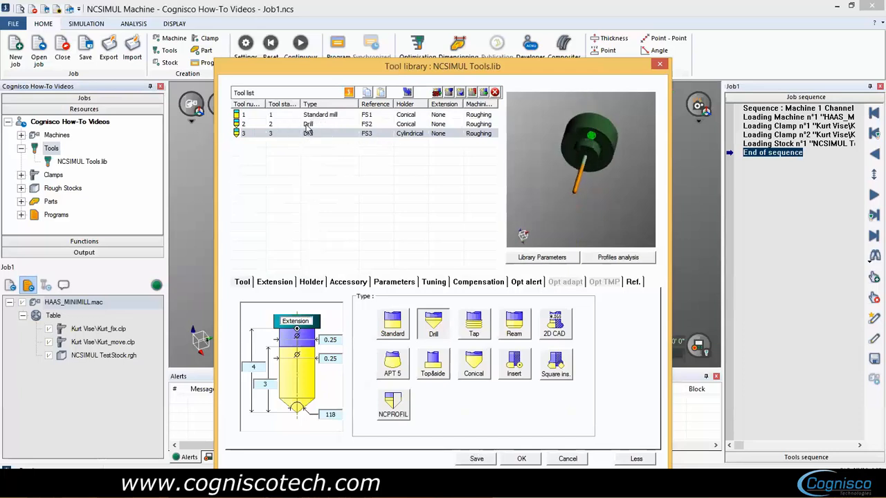
left_click_drag(577, 151, 589, 188)
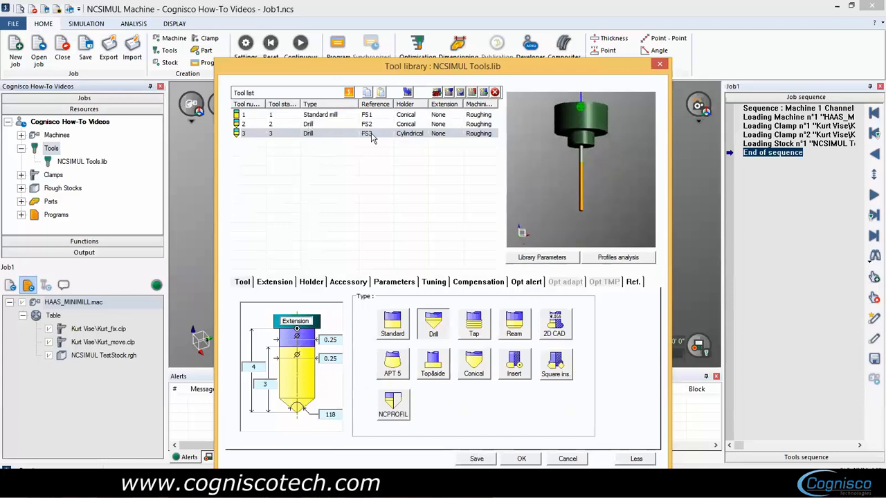
Duplicate the second drill with its conical holder, and delete the drill that has the cylindrical holder.
left_click(305, 126)
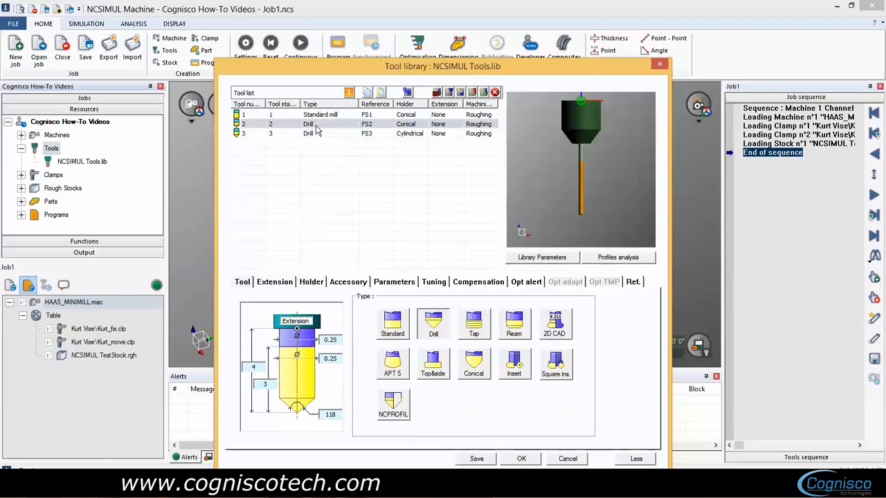
left_click(380, 94)
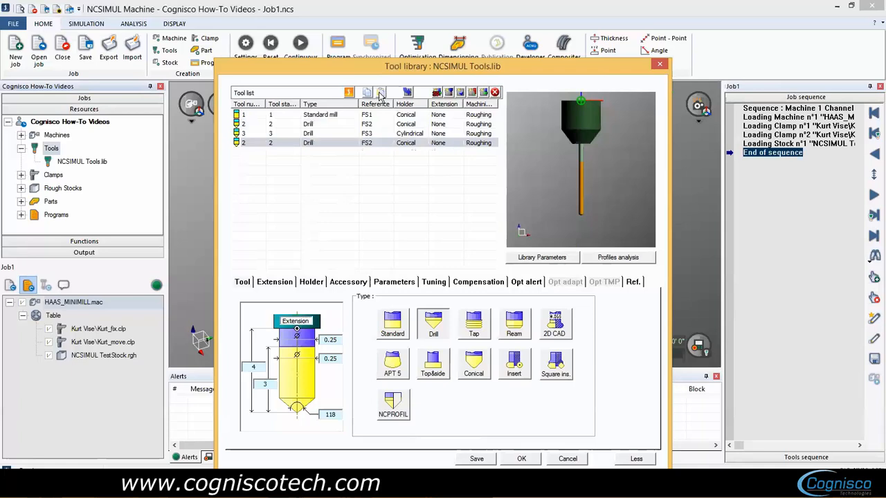
left_click(270, 134)
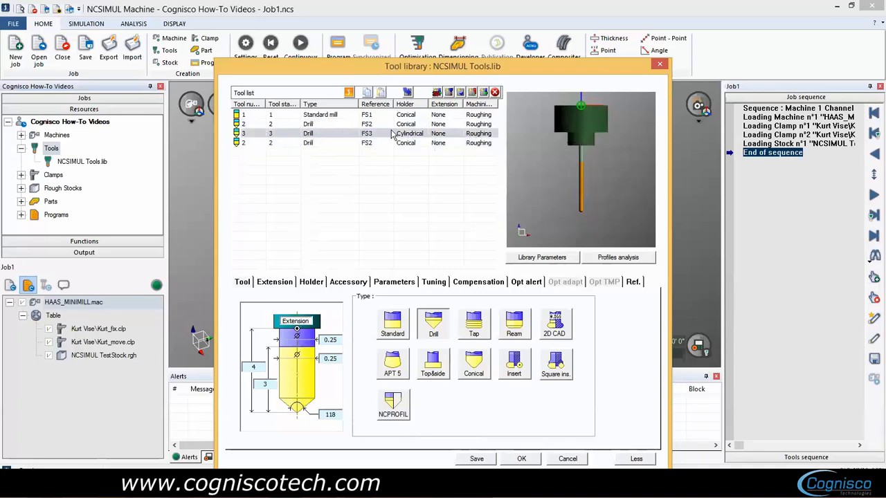
left_click(495, 93)
left_click(443, 297)
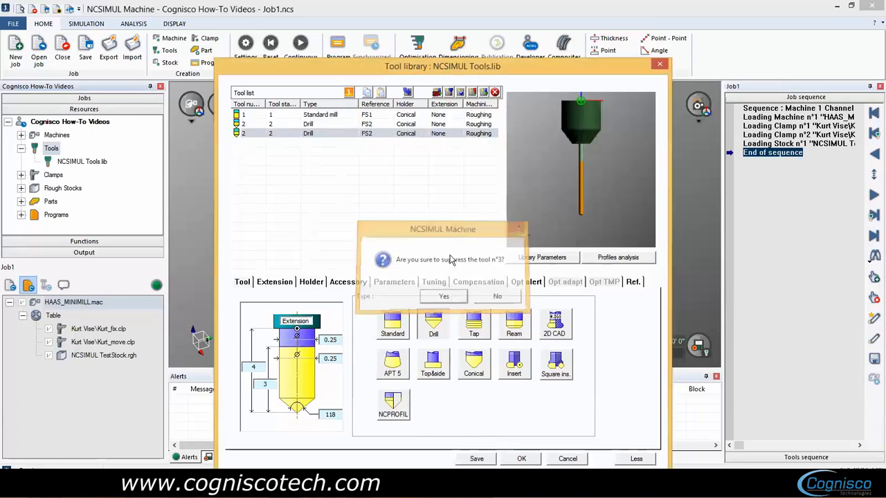
Set both the tool number and the tool station of the duplicated drill to 3.
left_click(290, 128)
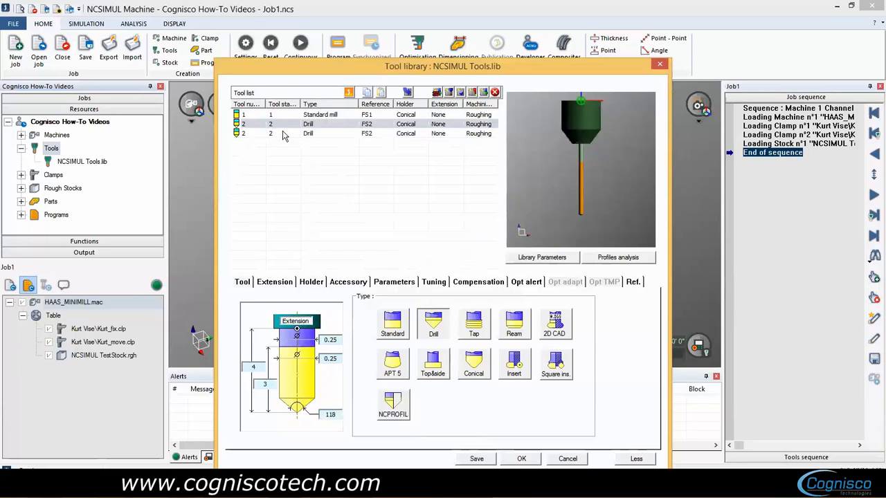
left_click(245, 137)
left_click(245, 136)
type("3")
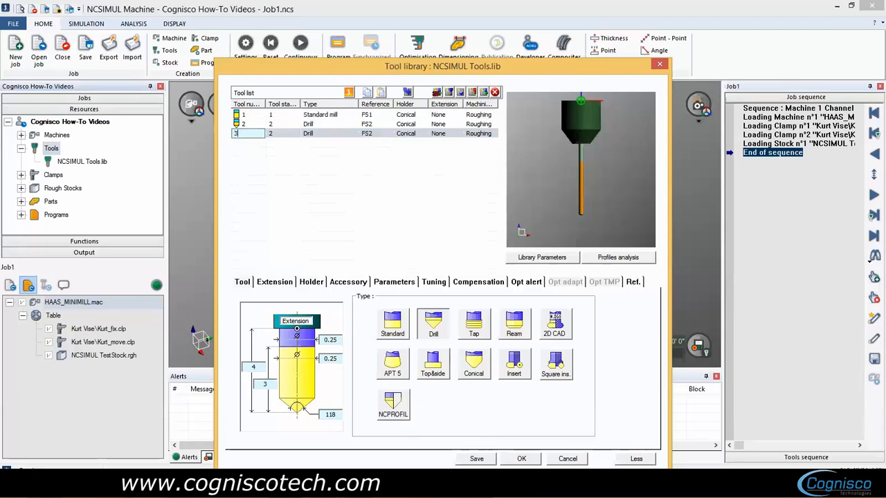
left_click(284, 134)
type("3")
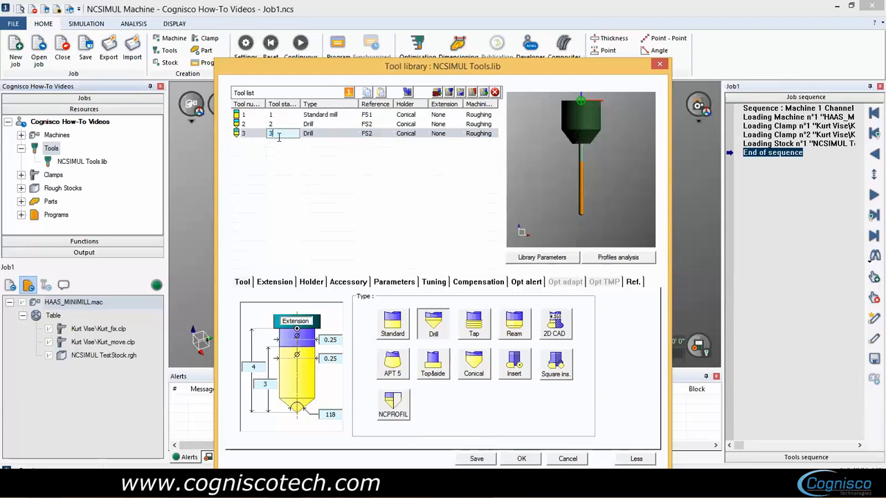
left_click(321, 149)
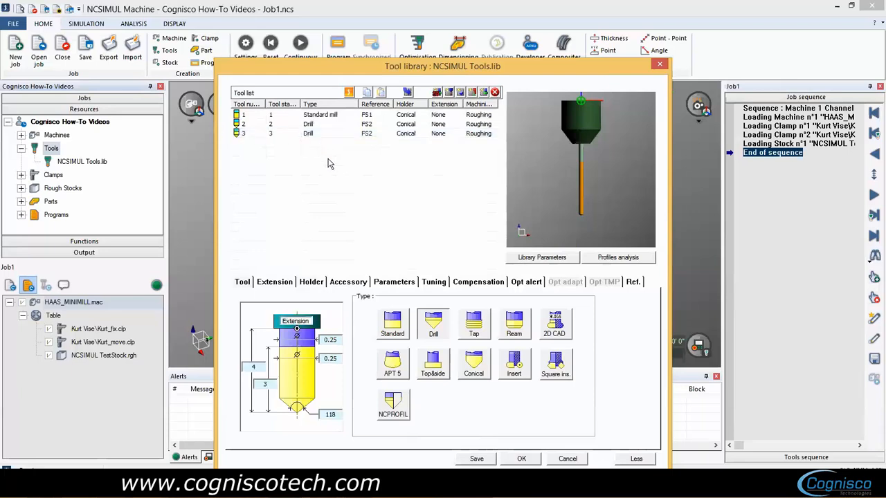
Review the third tool's general and breaking parameters, including its number, station, reference and maximum feedrate.
left_click(398, 285)
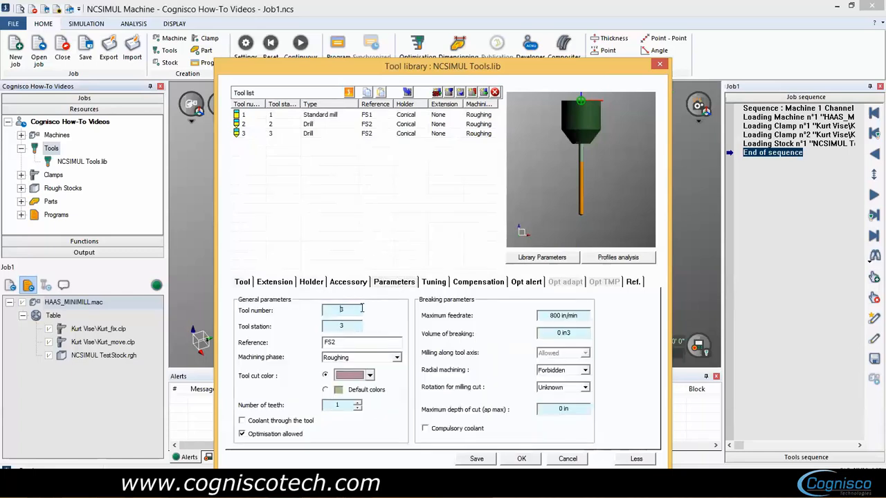
key("Tab")
left_click_drag(361, 342, 330, 342)
left_click_drag(551, 316, 579, 316)
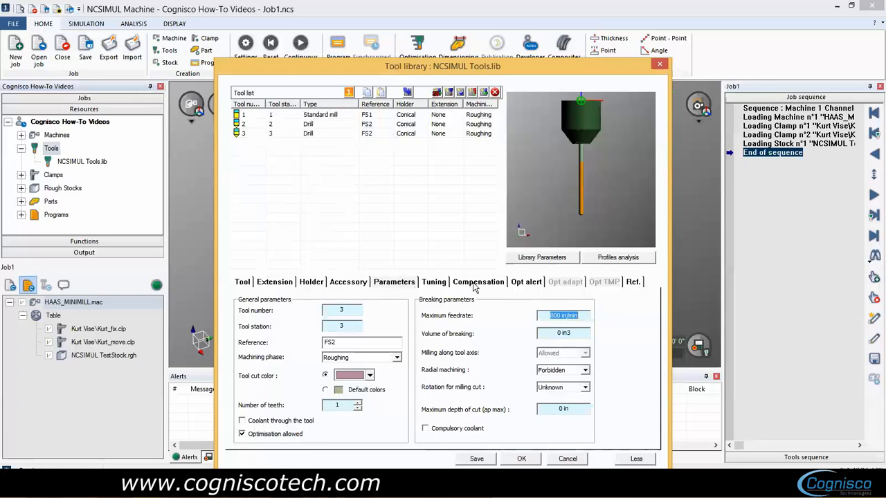
left_click(243, 282)
Add three tools based on the third drill and one based on the standard mill, numbered 4 to 7.
left_click(258, 133)
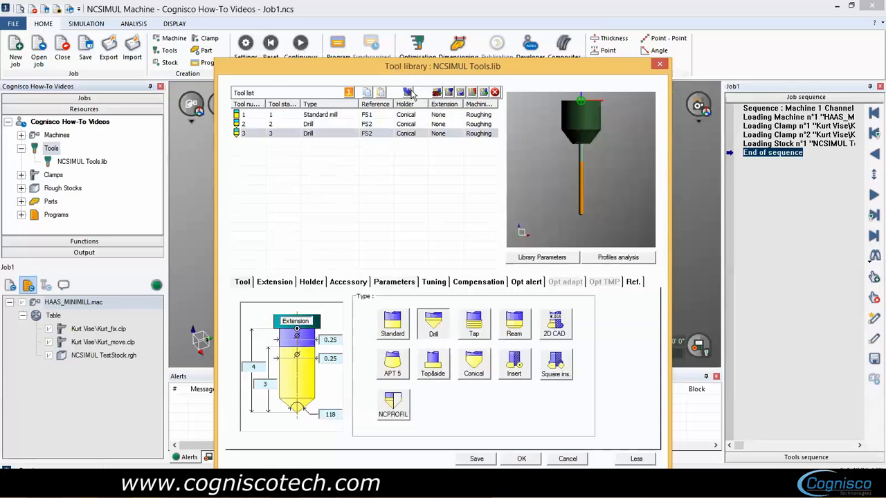
left_click(484, 93)
left_click(483, 93)
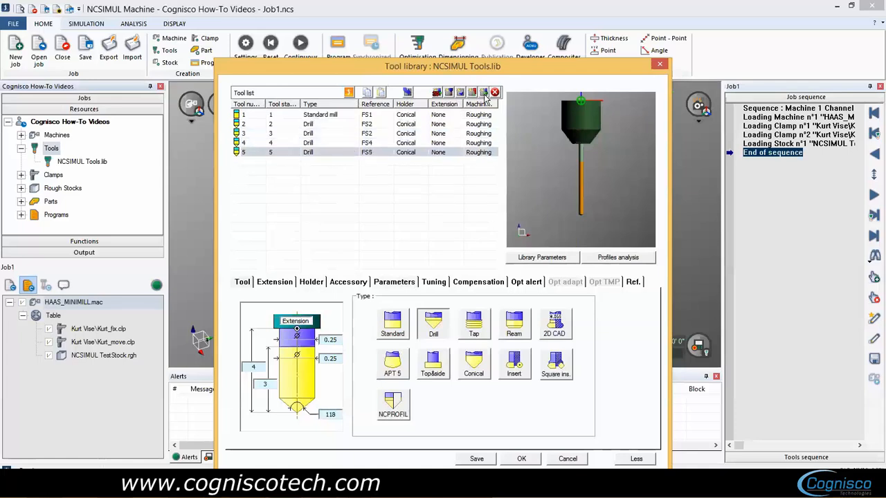
left_click(484, 94)
left_click(330, 115)
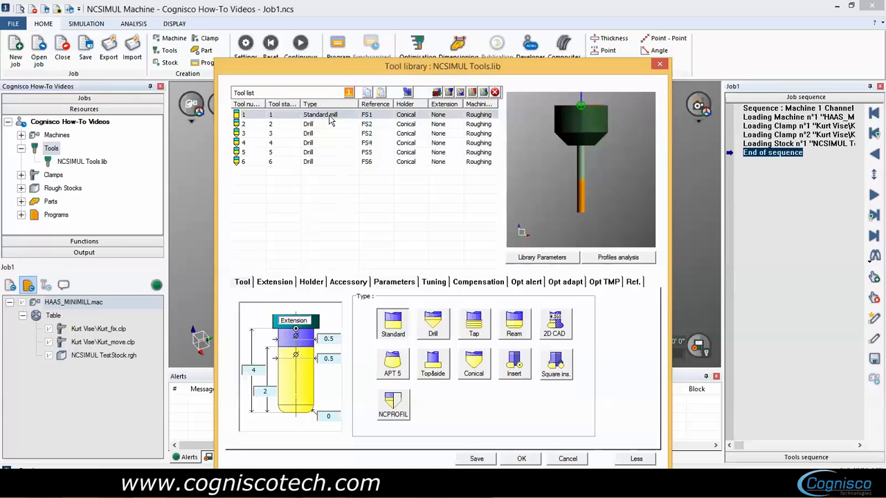
left_click(484, 94)
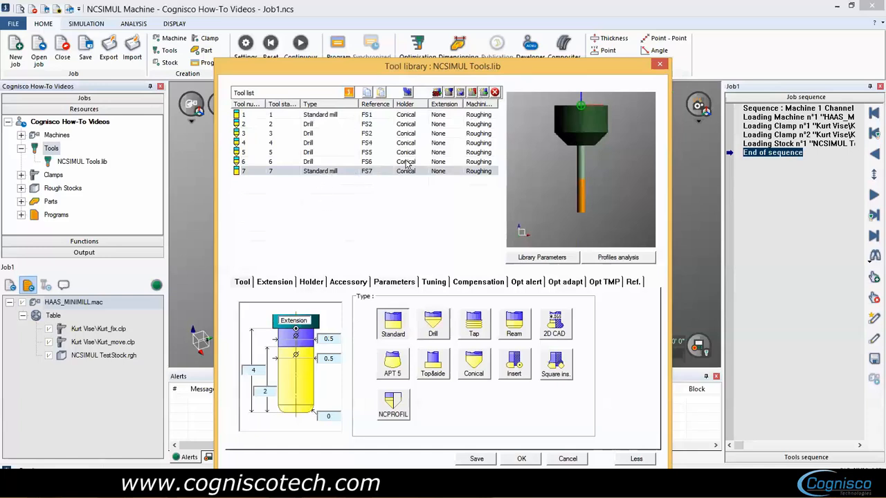
Delete tools 7, 6, 5 and 4 from the library.
left_click(494, 91)
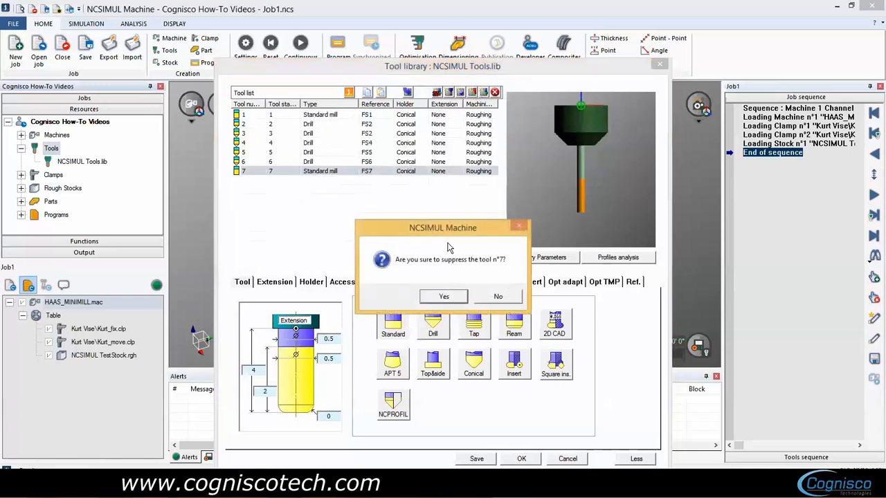
left_click(447, 295)
left_click(494, 91)
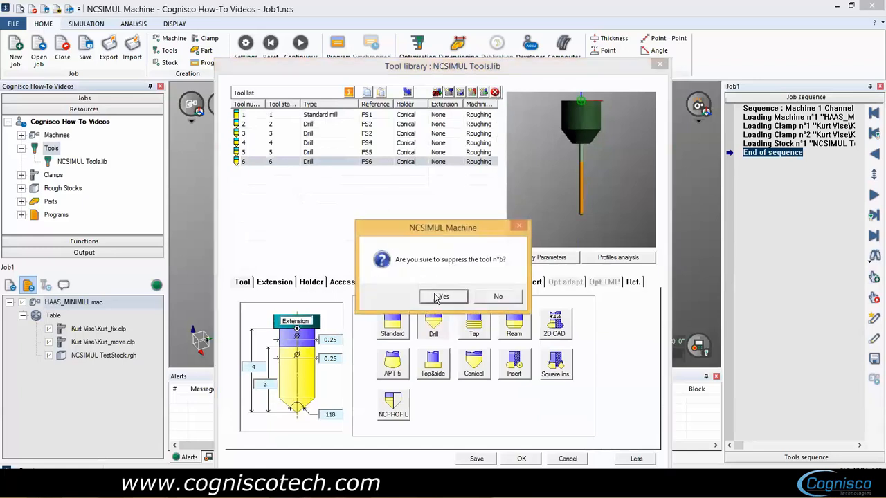
key("Return")
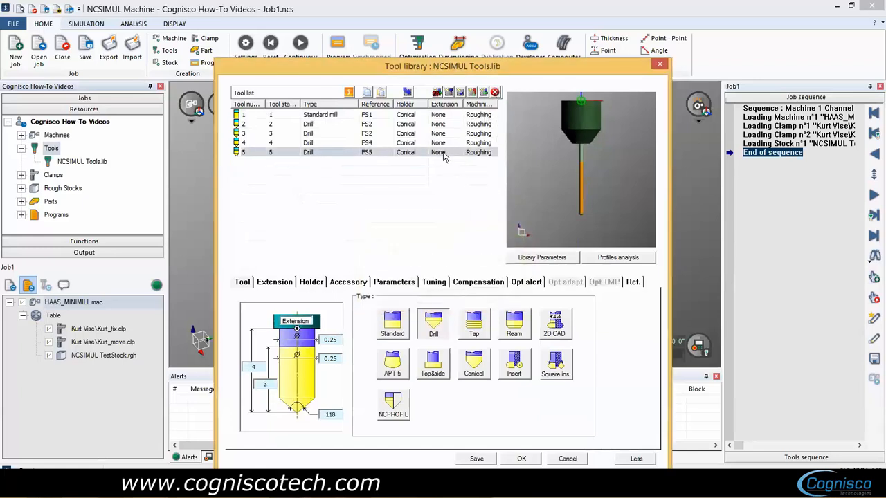
left_click(494, 92)
left_click(440, 296)
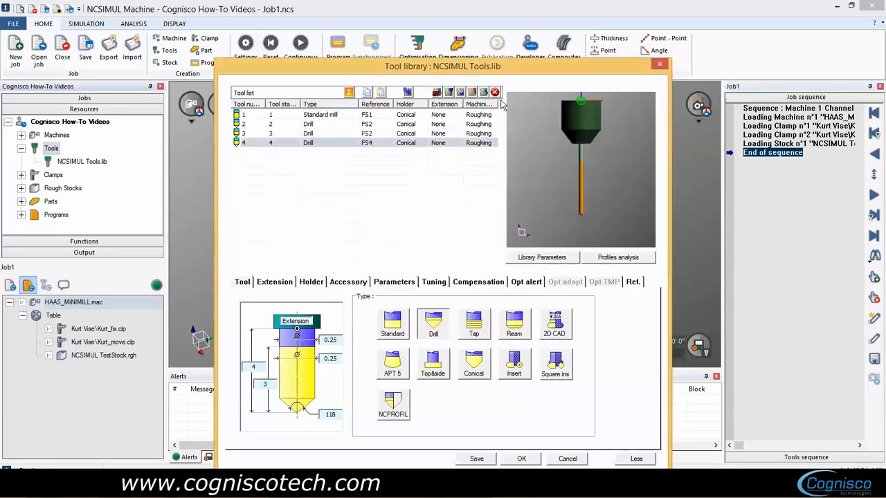
left_click(494, 92)
left_click(440, 296)
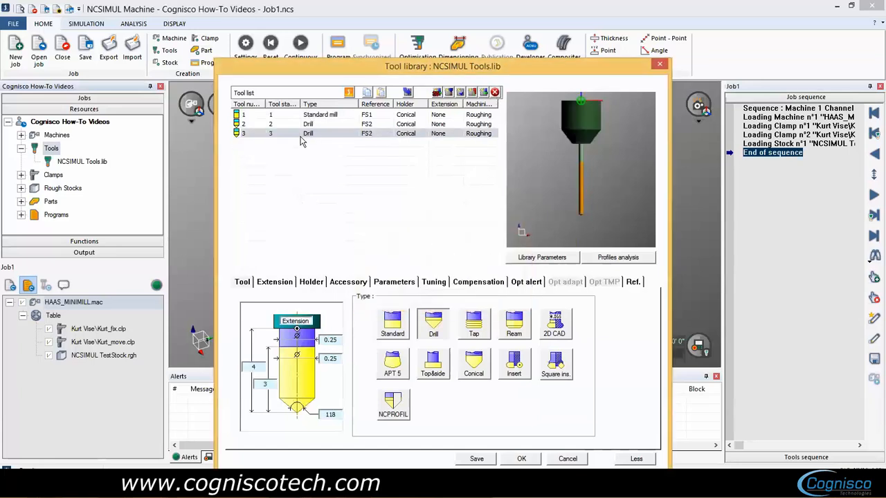
Set the third tool's drill point angle to 90 and compare its tip with the second drill's.
left_click(331, 414)
type("90")
scroll(595, 202, "up", 5)
scroll(589, 180, "up", 3)
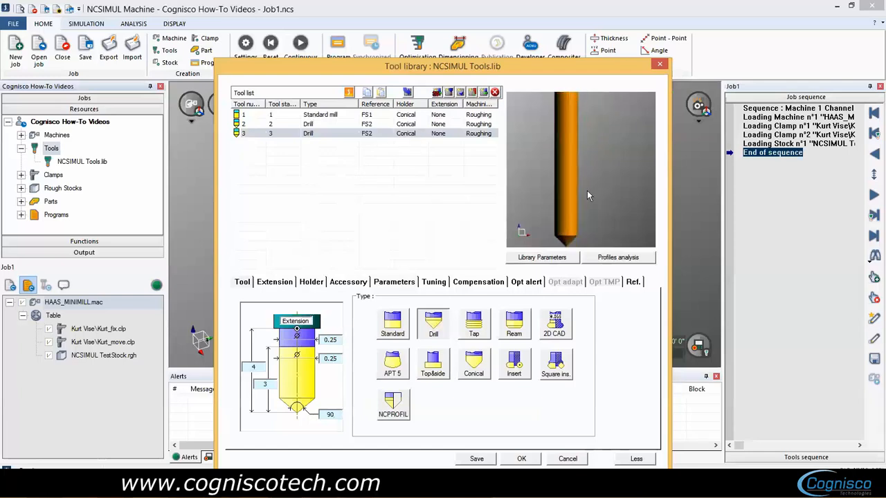
left_click(438, 124)
scroll(585, 201, "up", 5)
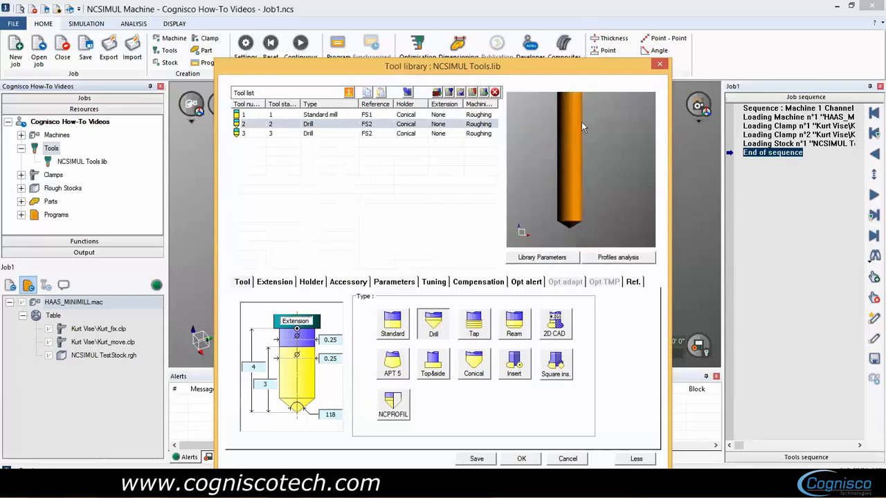
left_click(393, 134)
Save and close the tool library, and load NCSIMUL Tools.lib into Job1.
left_click(476, 459)
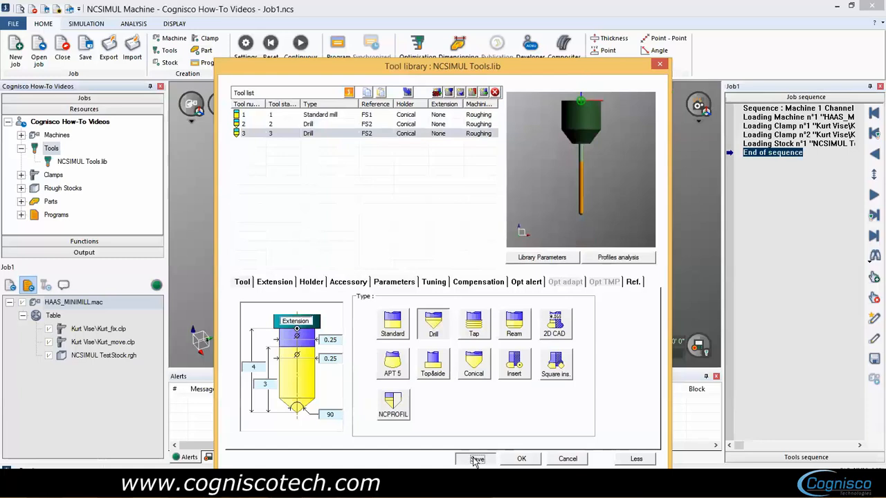
left_click(522, 459)
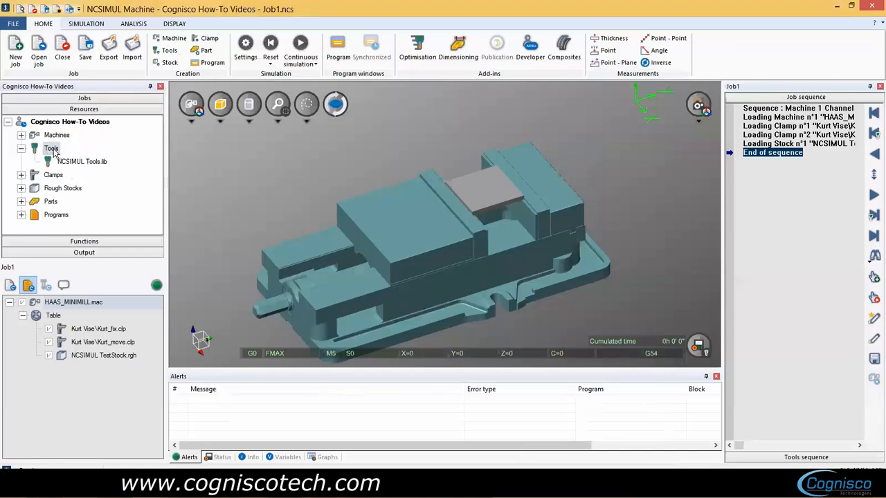
left_click_drag(74, 168, 77, 401)
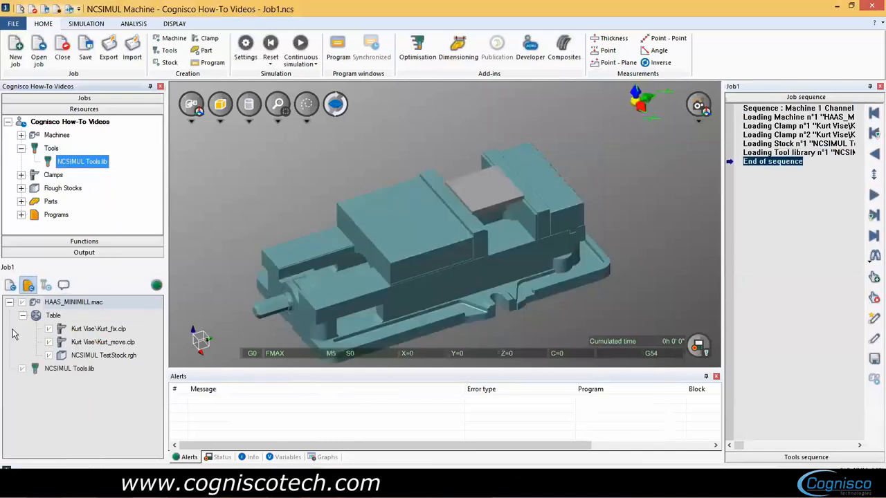